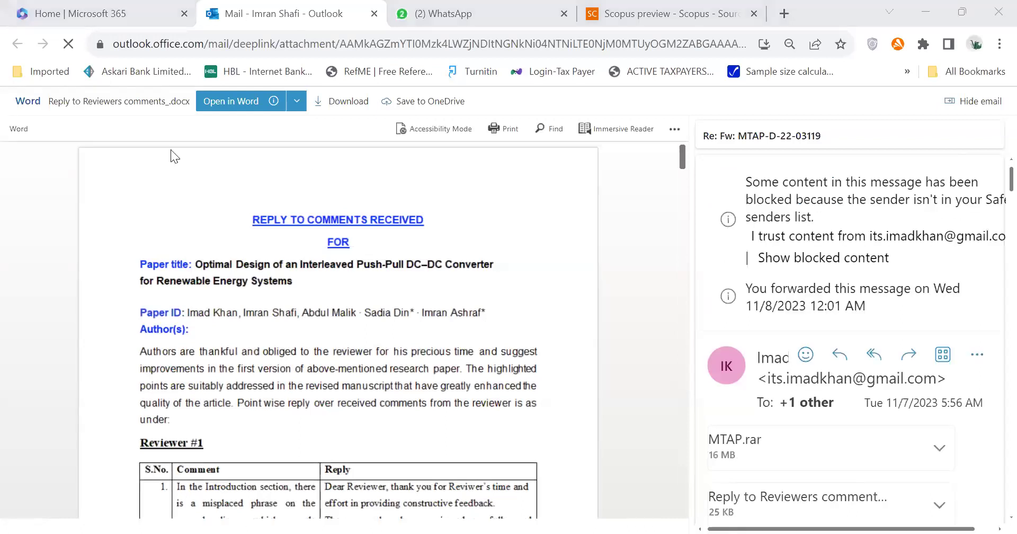
Step: Search for "electronics mdpi" in a new browser tab and open the MDPI Electronics journal page
{"action": "left_click", "coordinate": [104, 20]}
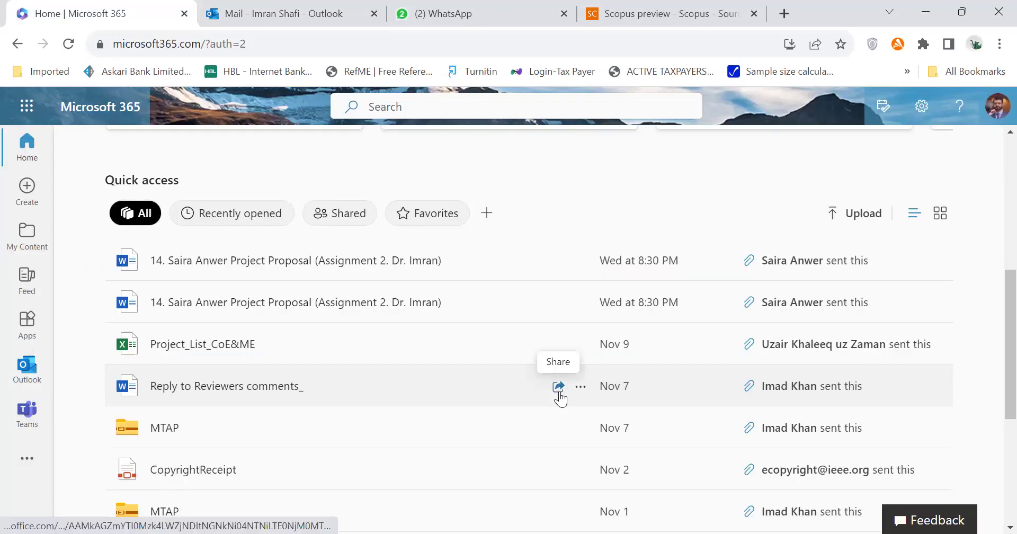
{"action": "left_click", "coordinate": [794, 23]}
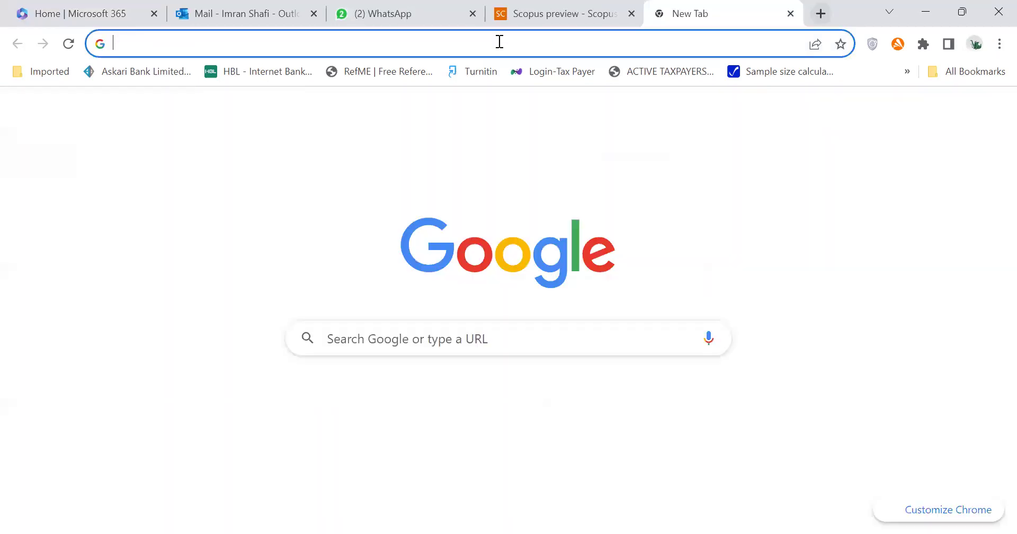
{"action": "type", "text": "e"}
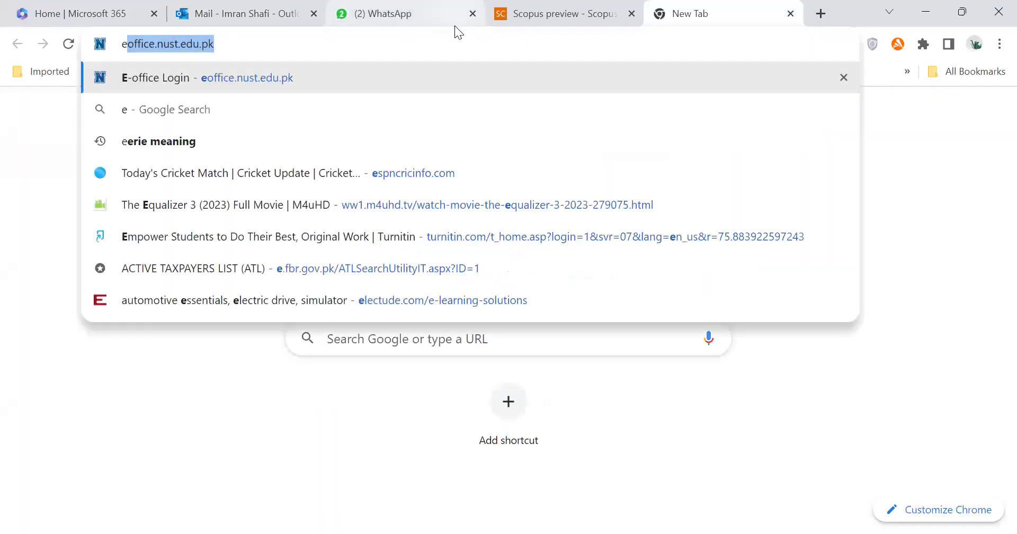
{"action": "type", "text": "lectronics mdpi"}
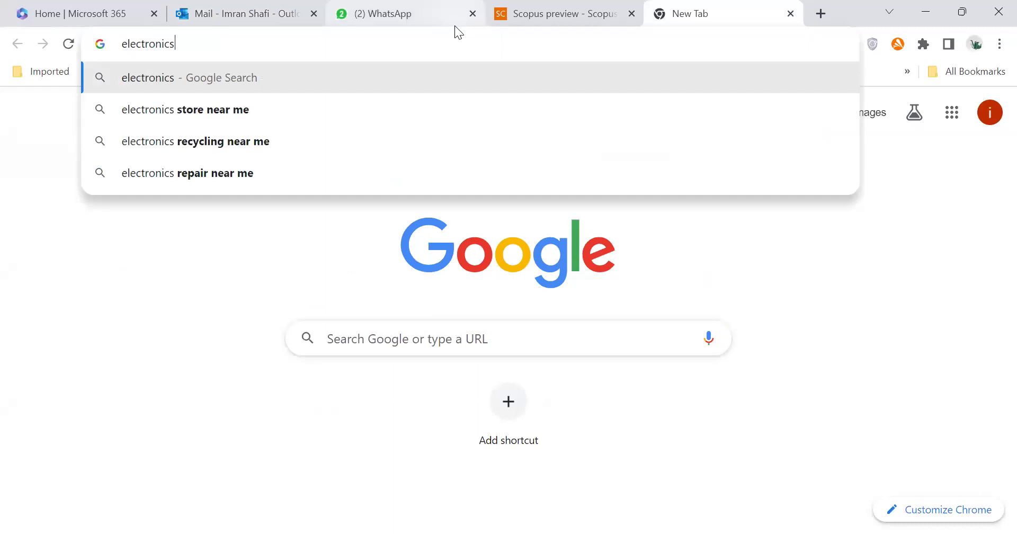
{"action": "key", "text": "Return"}
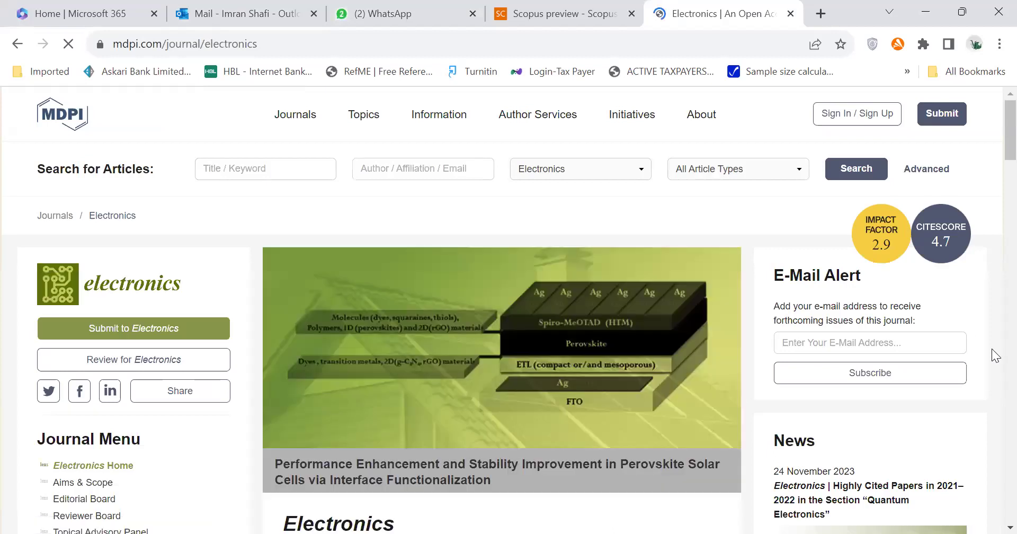
Step: Open the latest article "Future AI and Robotics: Visual and Spatial Perception Enhancement and Reasoning" from the journal page
{"action": "scroll", "coordinate": [994, 354], "scroll_direction": "down", "scroll_amount": 7}
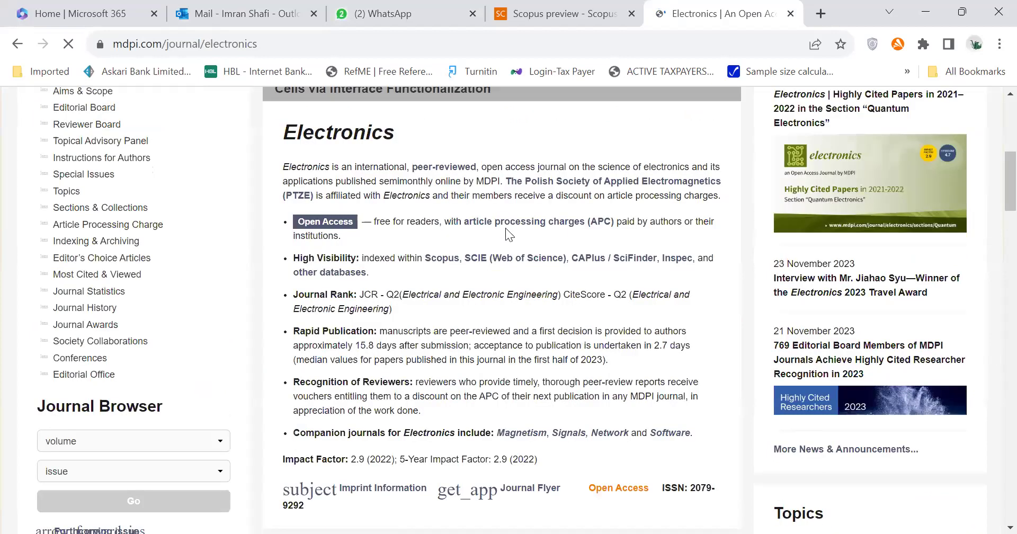
{"action": "scroll", "coordinate": [505, 230], "scroll_direction": "down", "scroll_amount": 6}
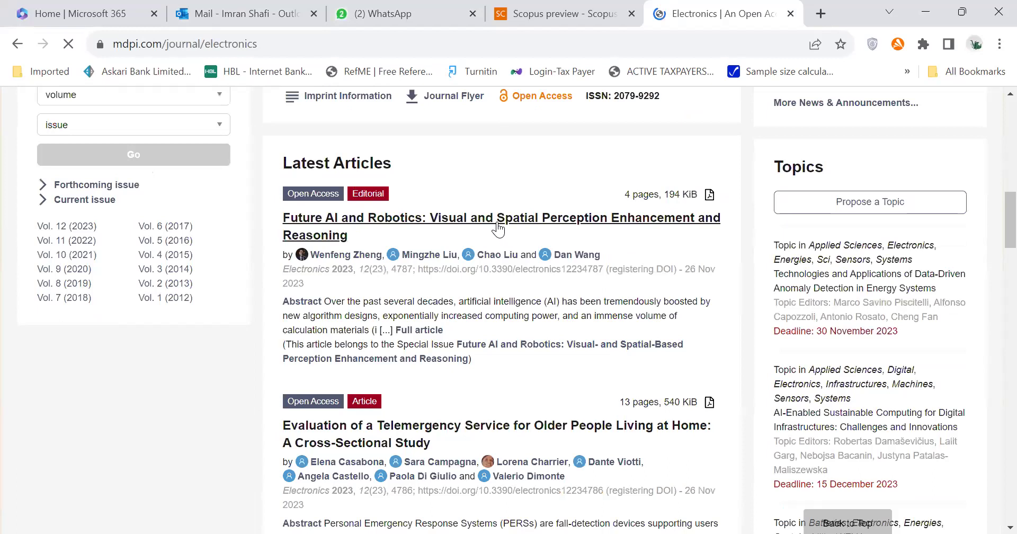
{"action": "left_click", "coordinate": [498, 229]}
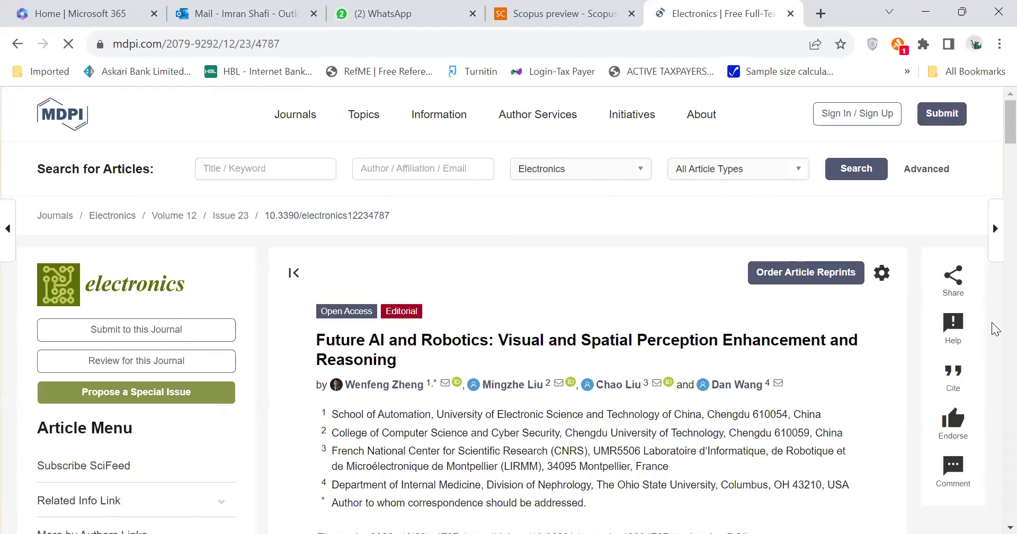
Step: Bring up the article's citation options and highlight the Chicago/Turabian reference, followed by the AMA reference
{"action": "scroll", "coordinate": [994, 328], "scroll_direction": "down", "scroll_amount": 3}
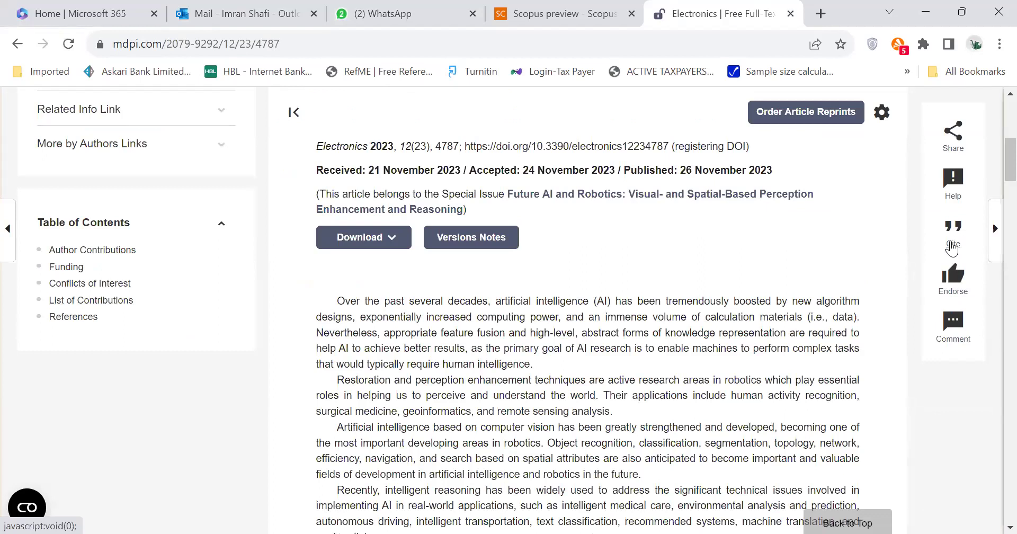
{"action": "left_click", "coordinate": [952, 247]}
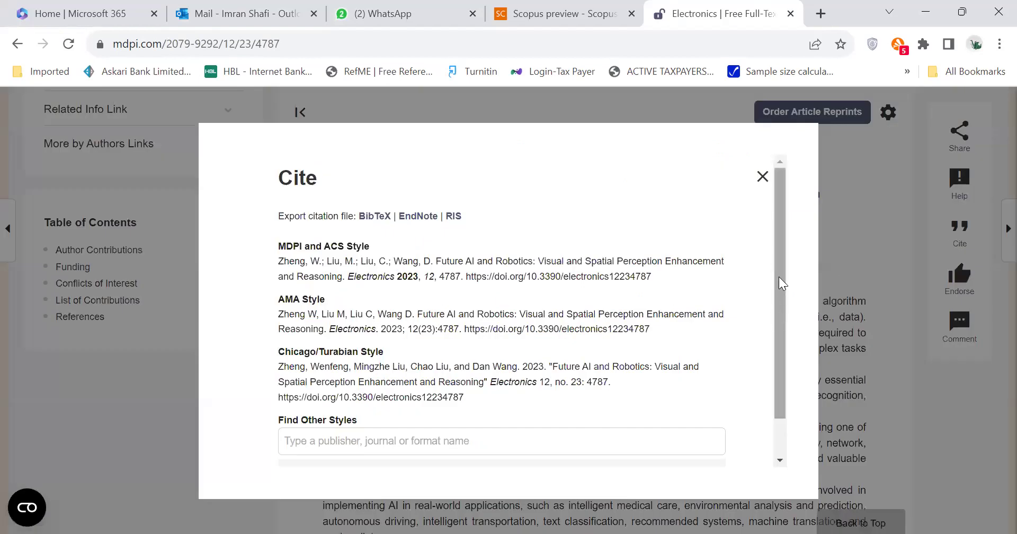
{"action": "mouse_move", "coordinate": [780, 281]}
{"action": "left_mouse_down"}
{"action": "mouse_move", "coordinate": [784, 329]}
{"action": "mouse_move", "coordinate": [788, 271]}
{"action": "left_mouse_up"}
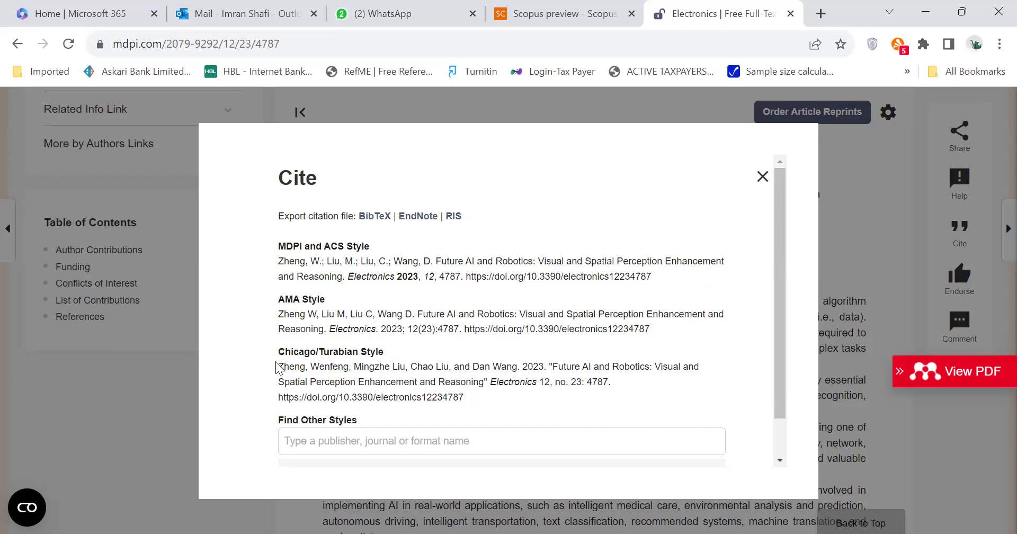
{"action": "left_click_drag", "start_coordinate": [283, 366], "coordinate": [476, 402]}
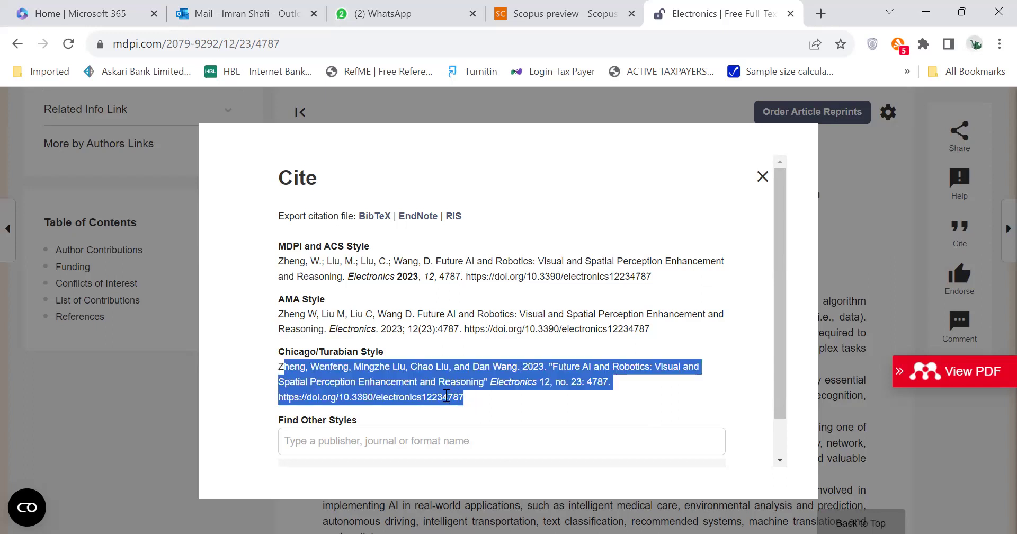
{"action": "left_click_drag", "start_coordinate": [279, 322], "coordinate": [650, 330]}
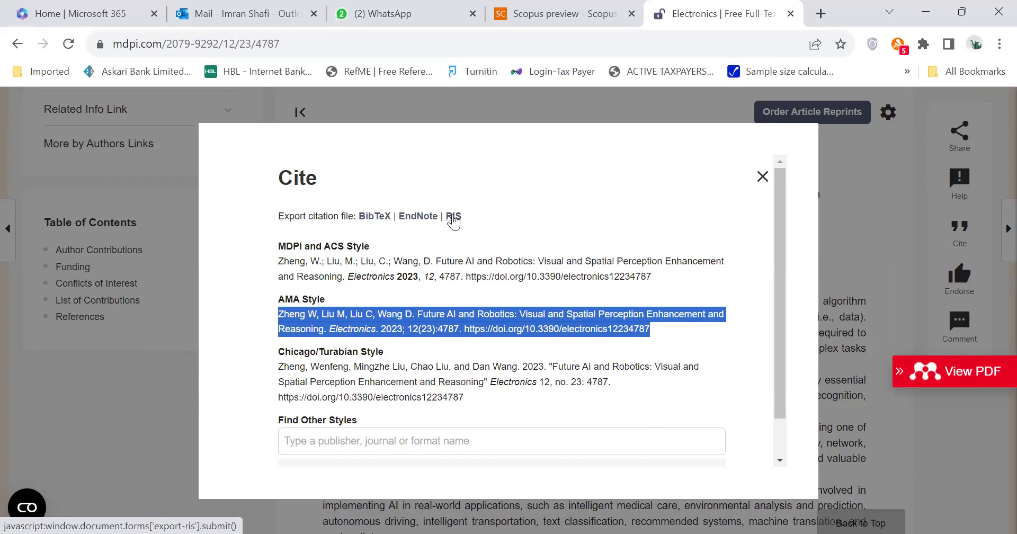
Step: Export the citation as BibTeX and save electronics-v12-i23_20231126.bib in the citations folder on the Desktop
{"action": "left_click", "coordinate": [382, 223]}
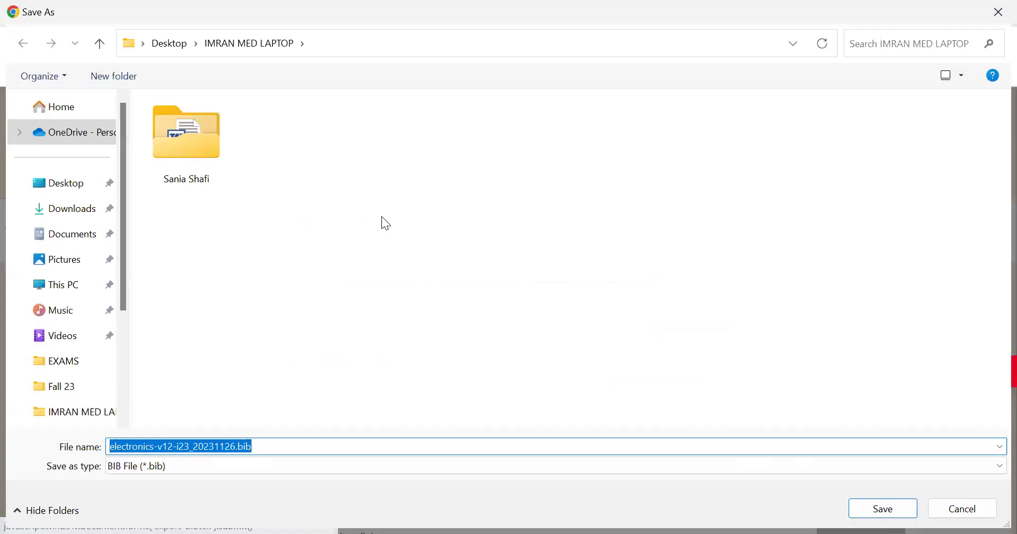
{"action": "left_click", "coordinate": [83, 184]}
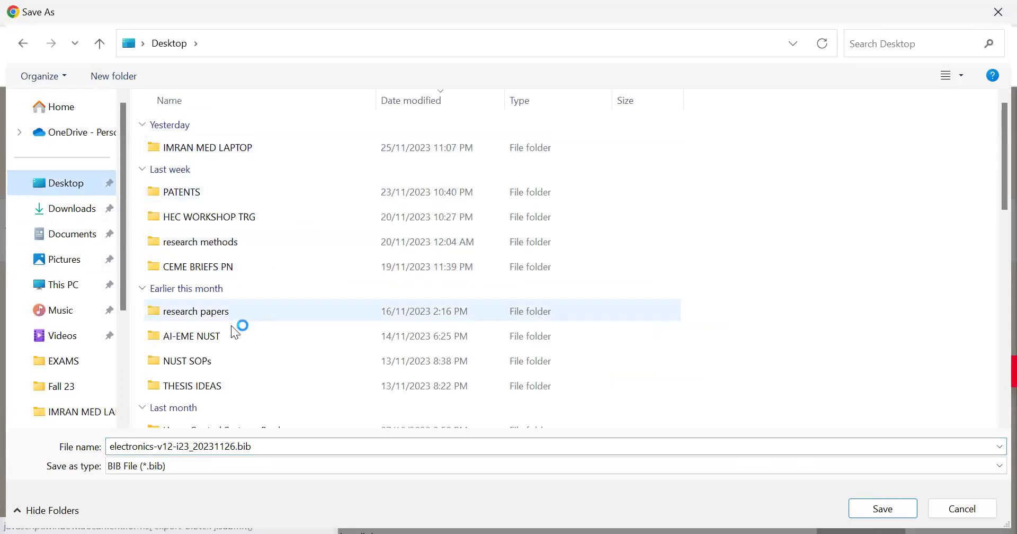
{"action": "left_click", "coordinate": [215, 334]}
{"action": "key", "text": "c"}
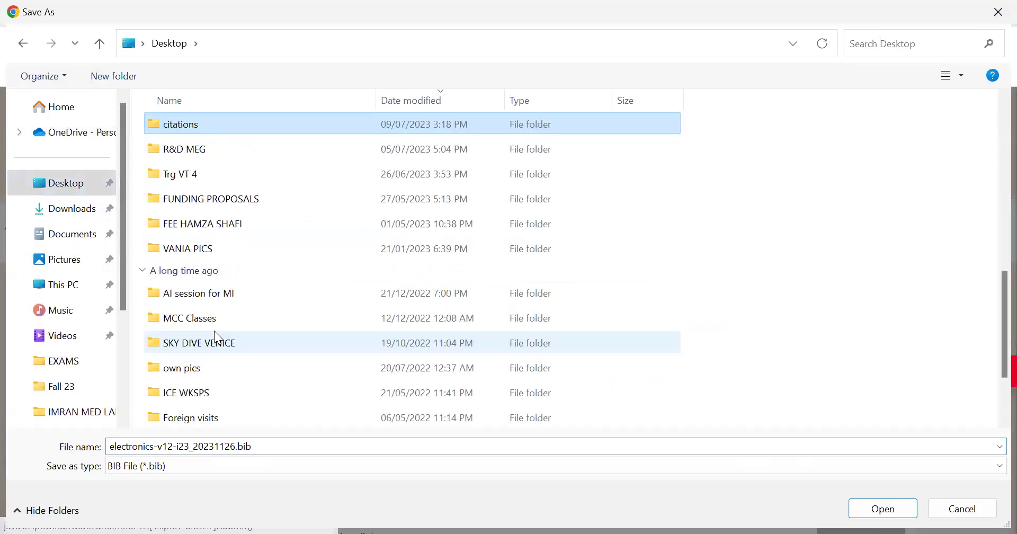
{"action": "key", "text": "Return"}
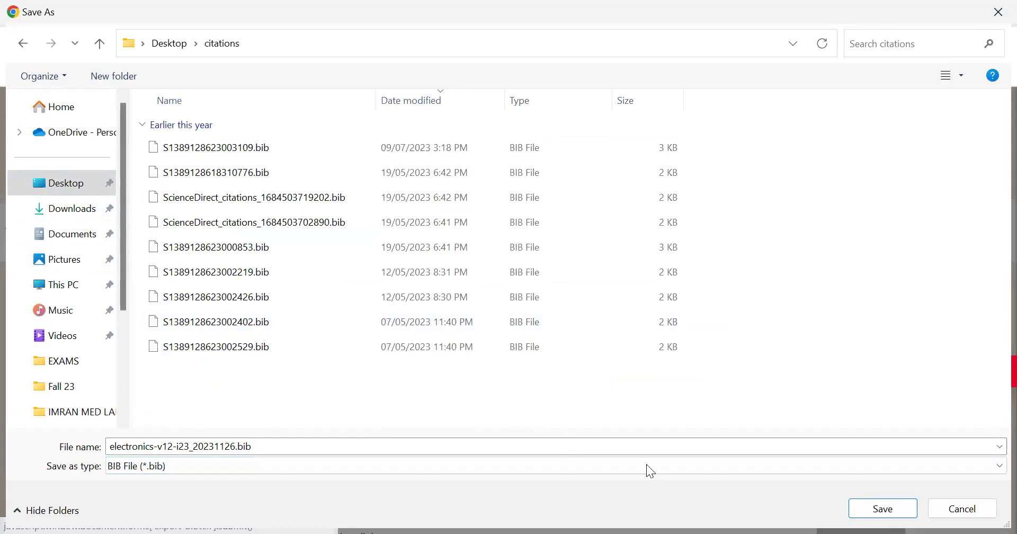
{"action": "left_click", "coordinate": [883, 509]}
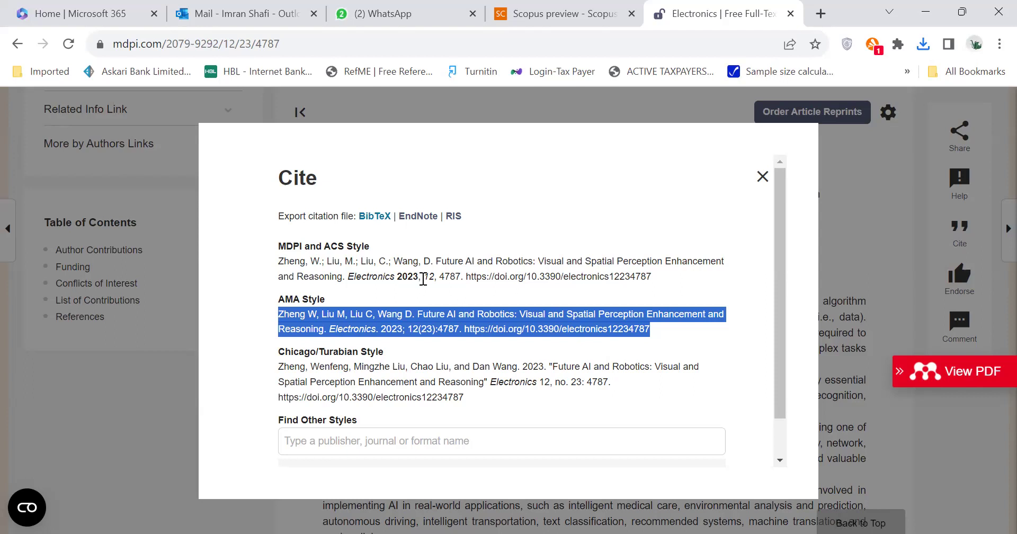
Step: Search for "computer networks elsevier" in a new browser tab and open the Computer Networks journal on ScienceDirect
{"action": "left_click", "coordinate": [820, 14]}
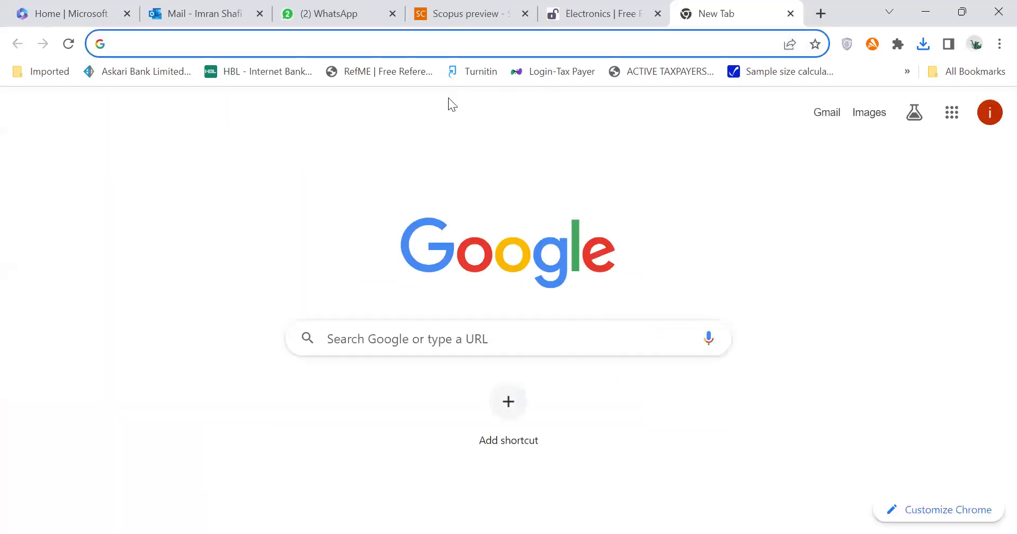
{"action": "type", "text": "computer n"}
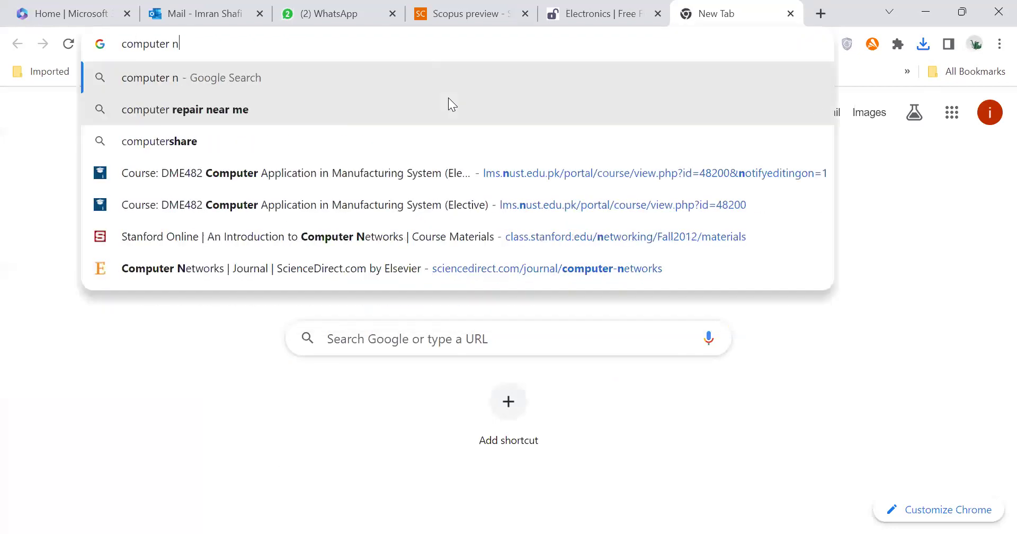
{"action": "type", "text": "etworks elsevier"}
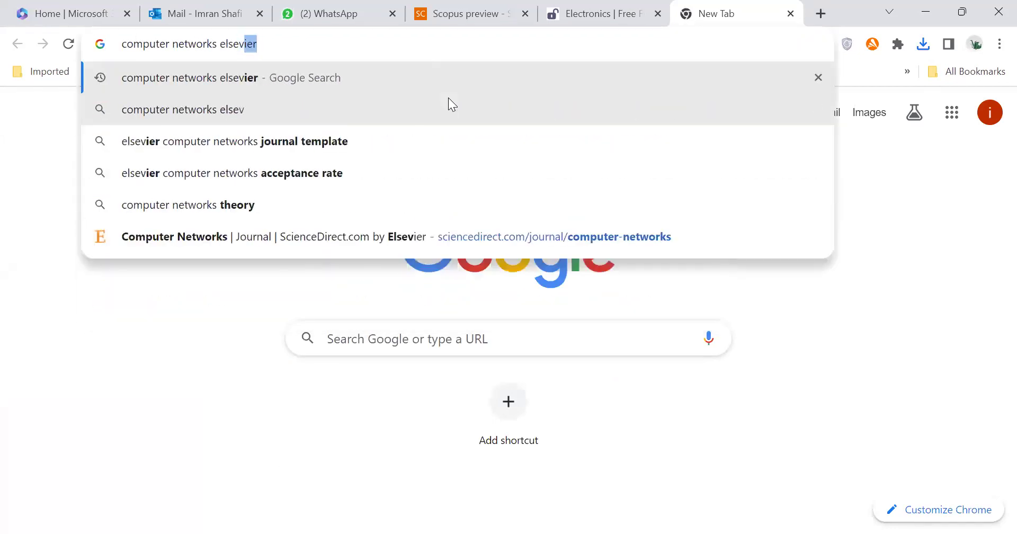
{"action": "key", "text": "Return"}
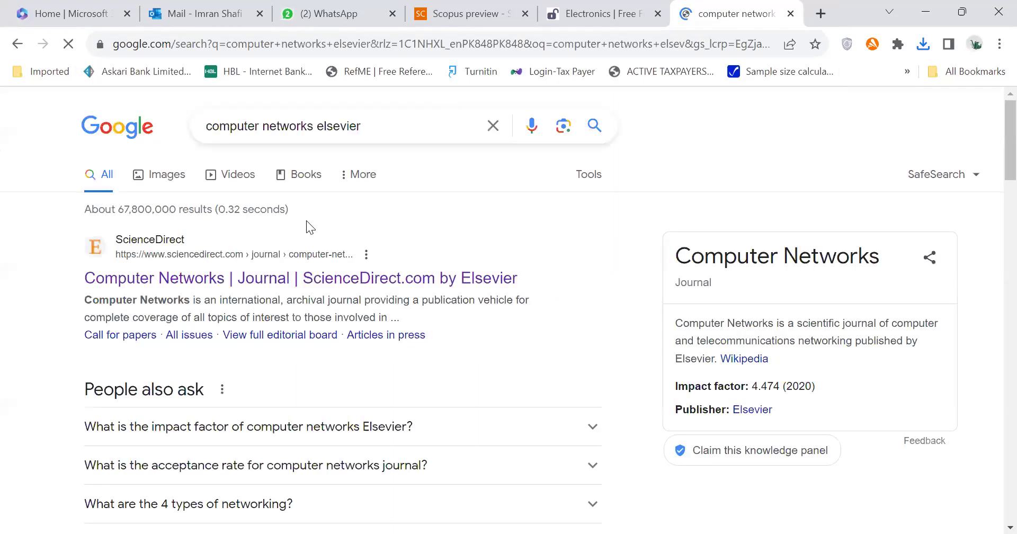
{"action": "left_click", "coordinate": [332, 283]}
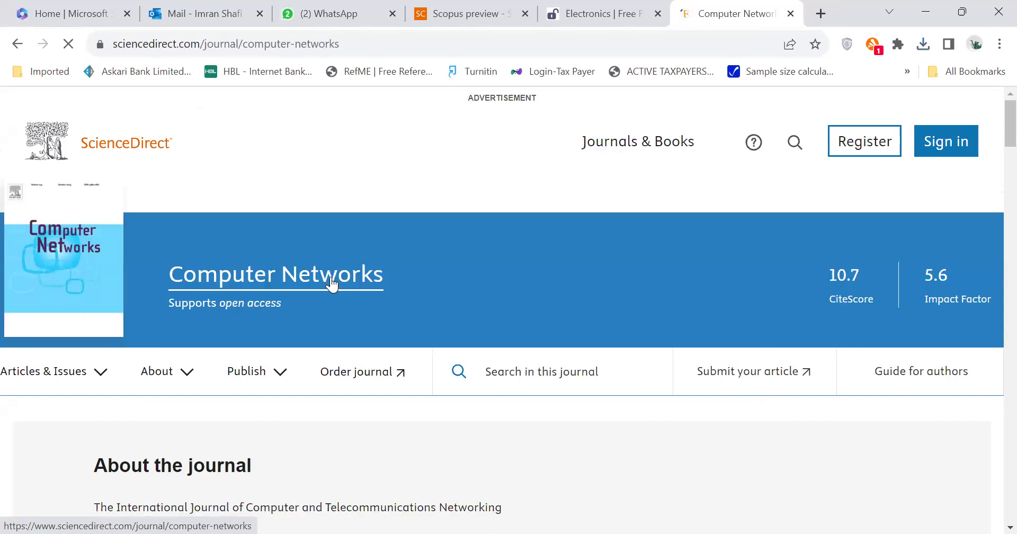
Step: Open the open-access article "Joint energy and spectral optimization in Heterogeneous Vehicular Network" from the latest published articles
{"action": "scroll", "coordinate": [993, 379], "scroll_direction": "down", "scroll_amount": 7}
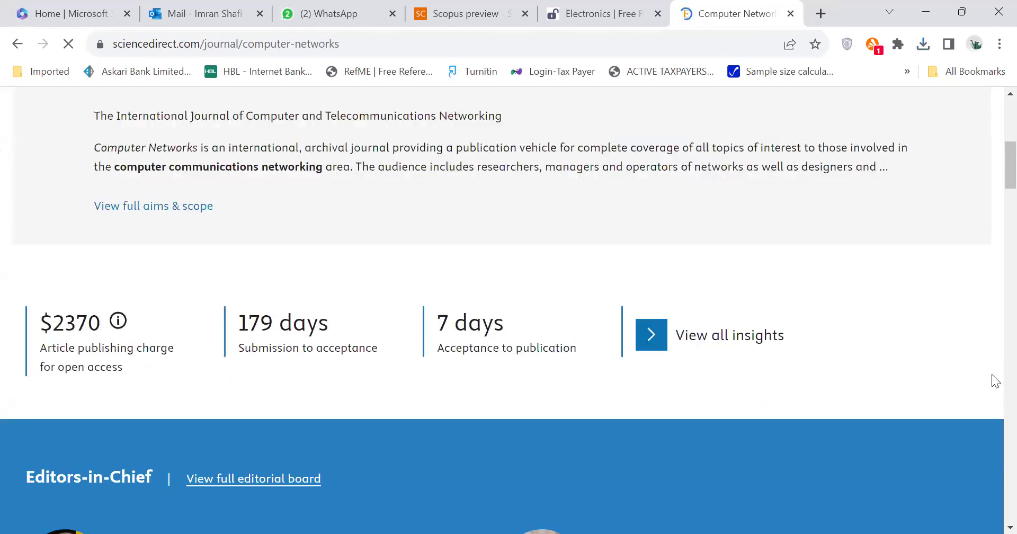
{"action": "scroll", "coordinate": [995, 380], "scroll_direction": "down", "scroll_amount": 6}
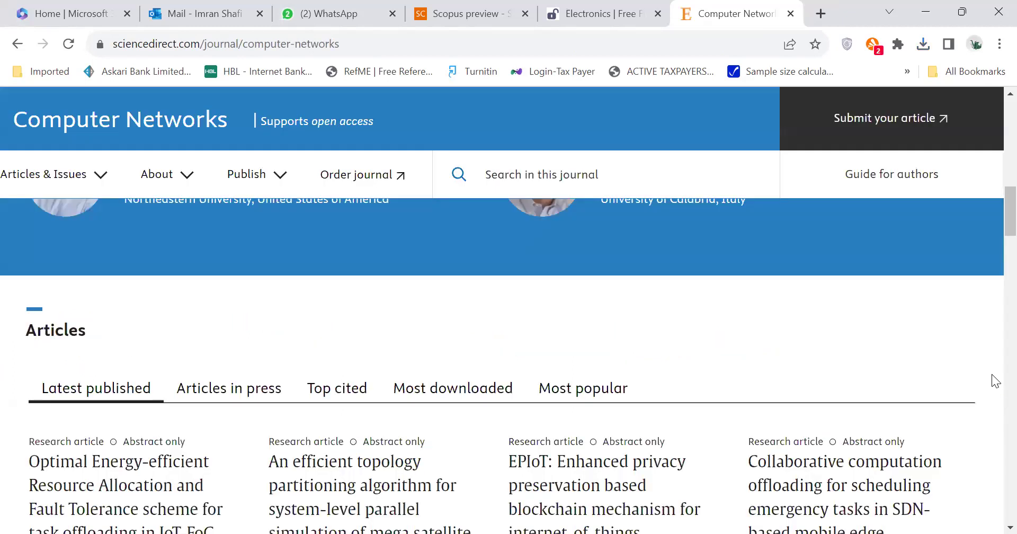
{"action": "scroll", "coordinate": [993, 379], "scroll_direction": "down", "scroll_amount": 6}
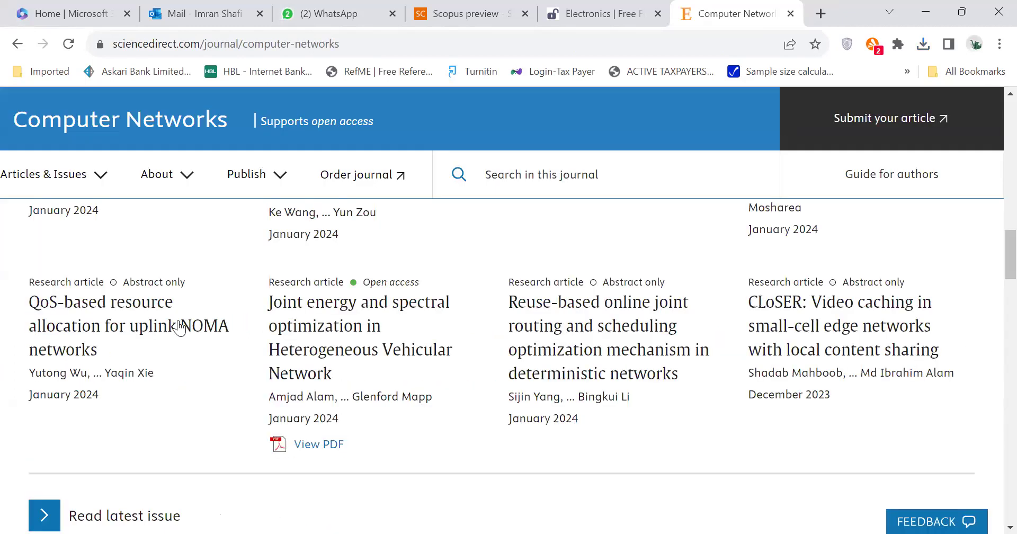
{"action": "left_click", "coordinate": [333, 314]}
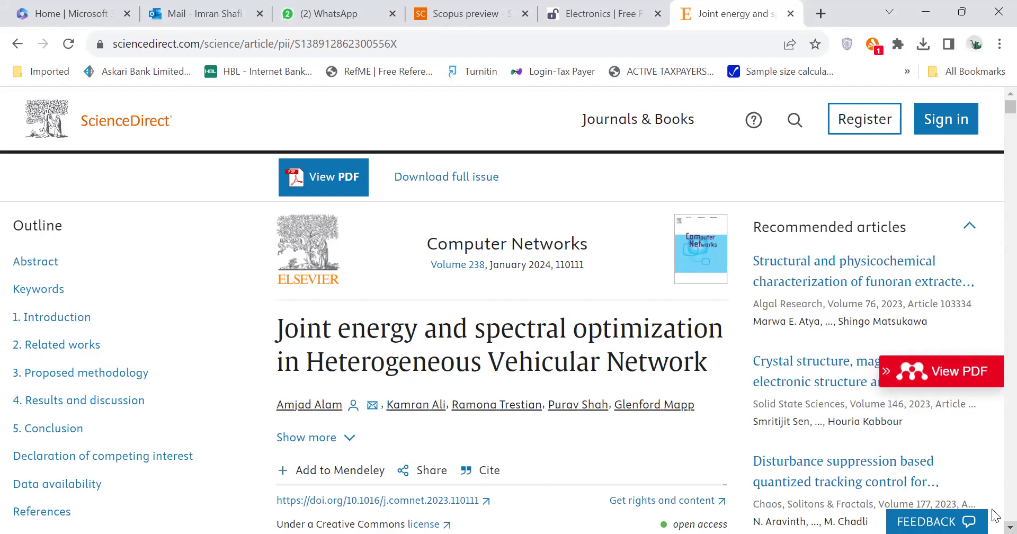
{"action": "scroll", "coordinate": [995, 515], "scroll_direction": "down", "scroll_amount": 2}
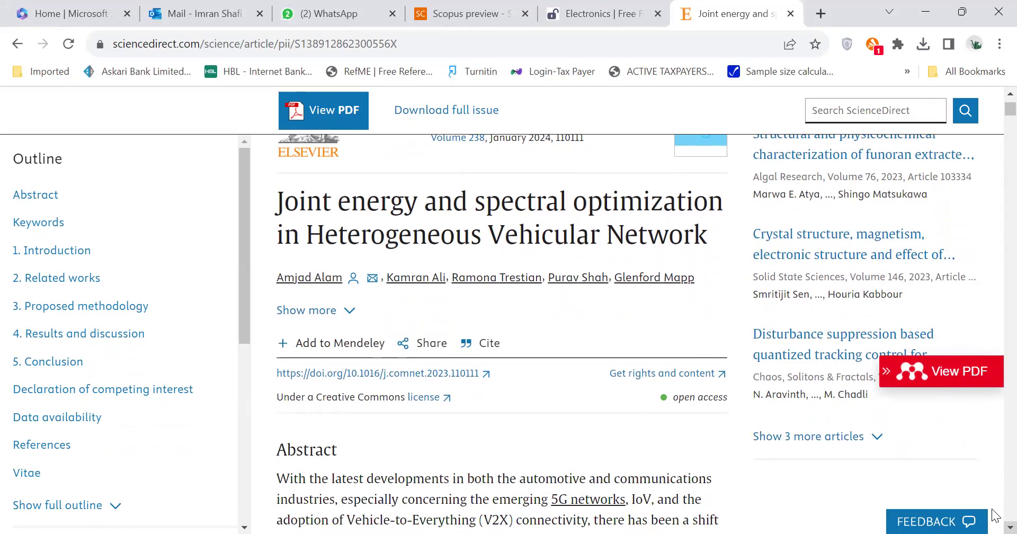
{"action": "left_click", "coordinate": [490, 348]}
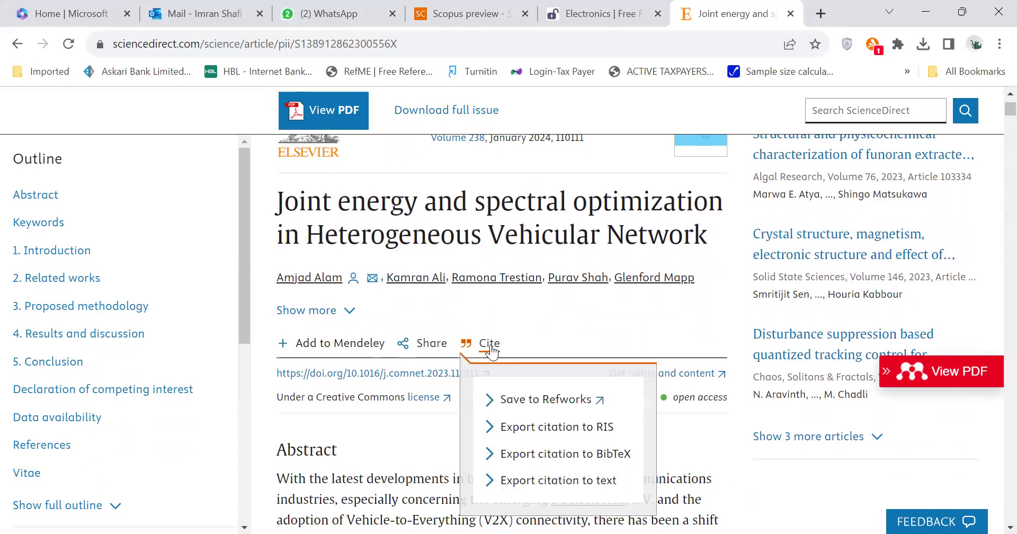
{"action": "left_click", "coordinate": [588, 483]}
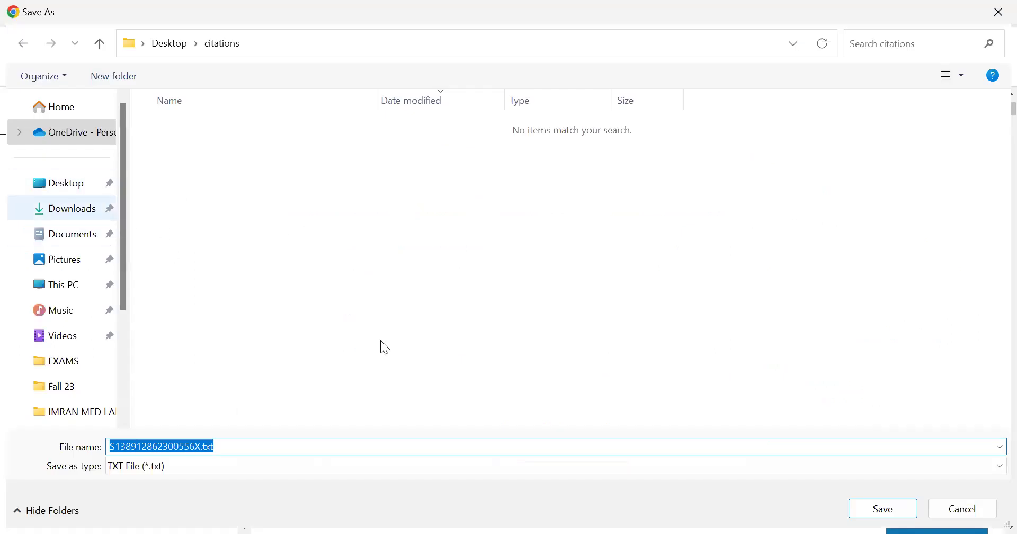
{"action": "left_click", "coordinate": [893, 516]}
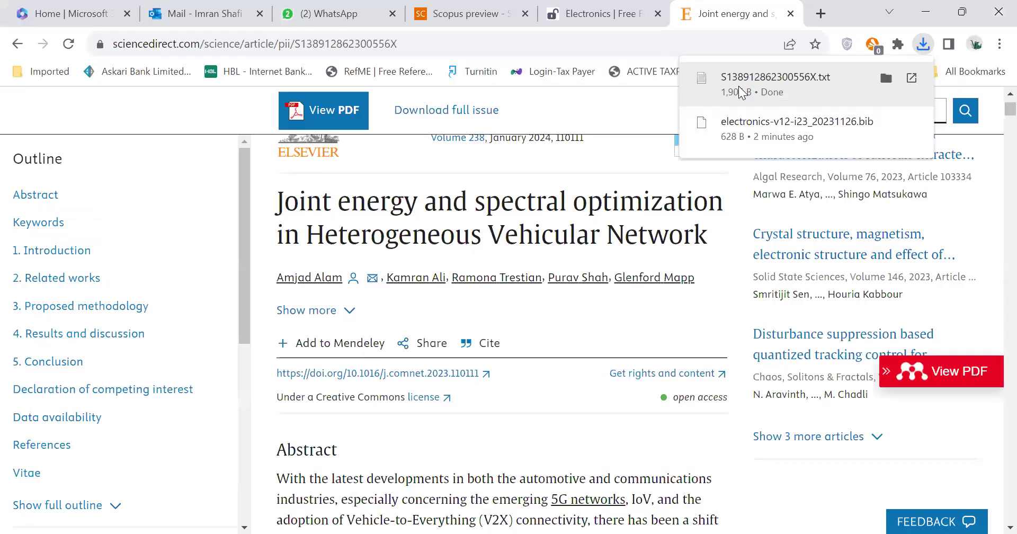
{"action": "left_click", "coordinate": [741, 91]}
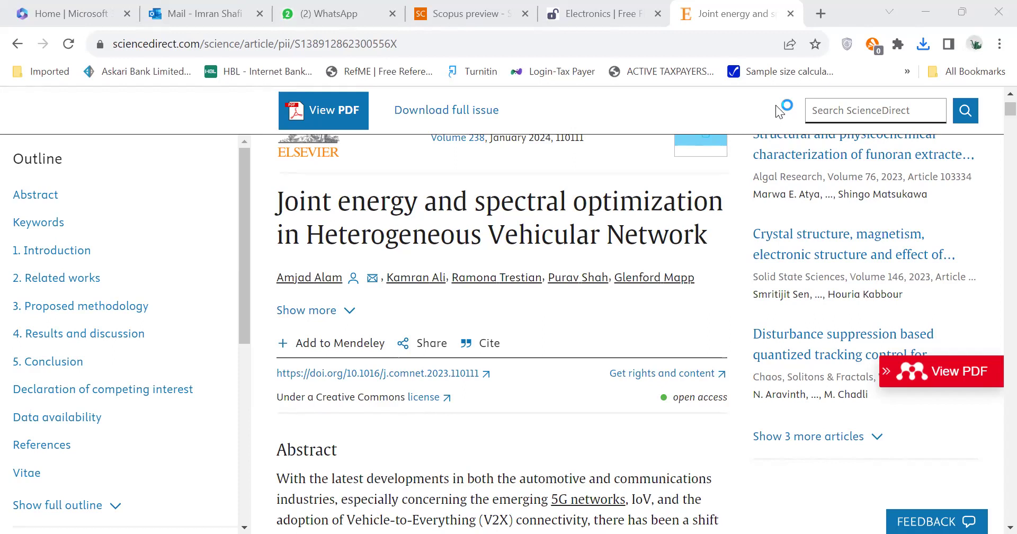
{"action": "left_click", "coordinate": [482, 343]}
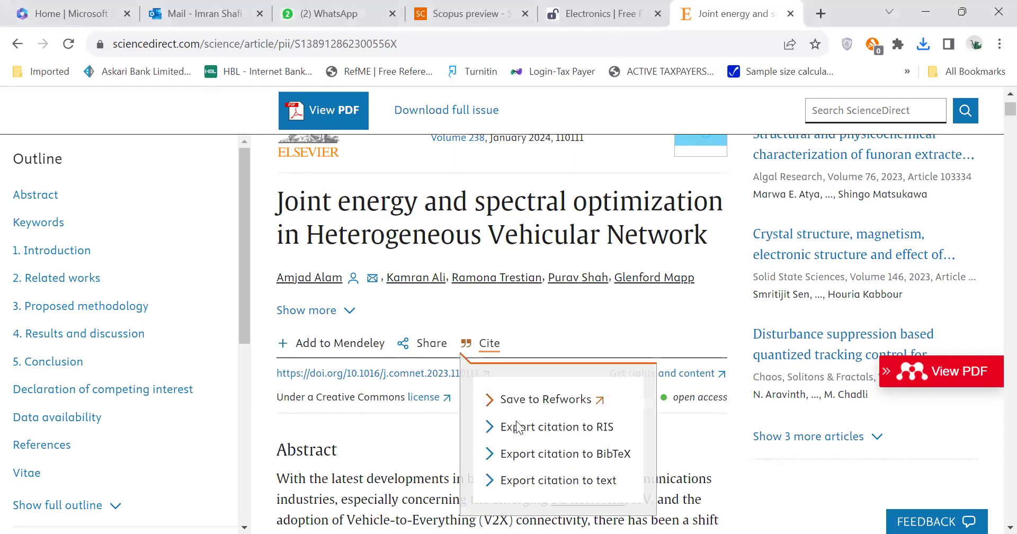
{"action": "left_click", "coordinate": [587, 455]}
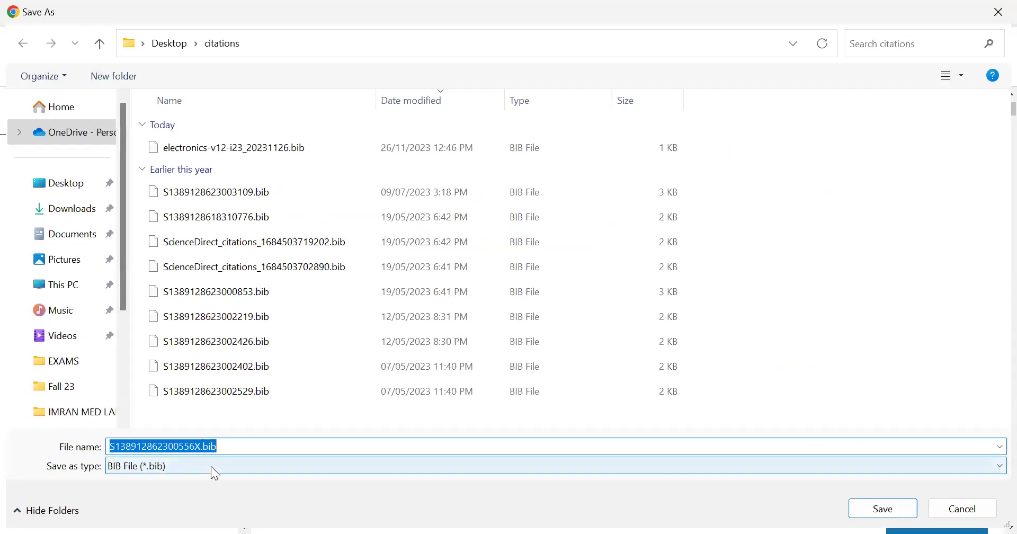
{"action": "left_click", "coordinate": [882, 509]}
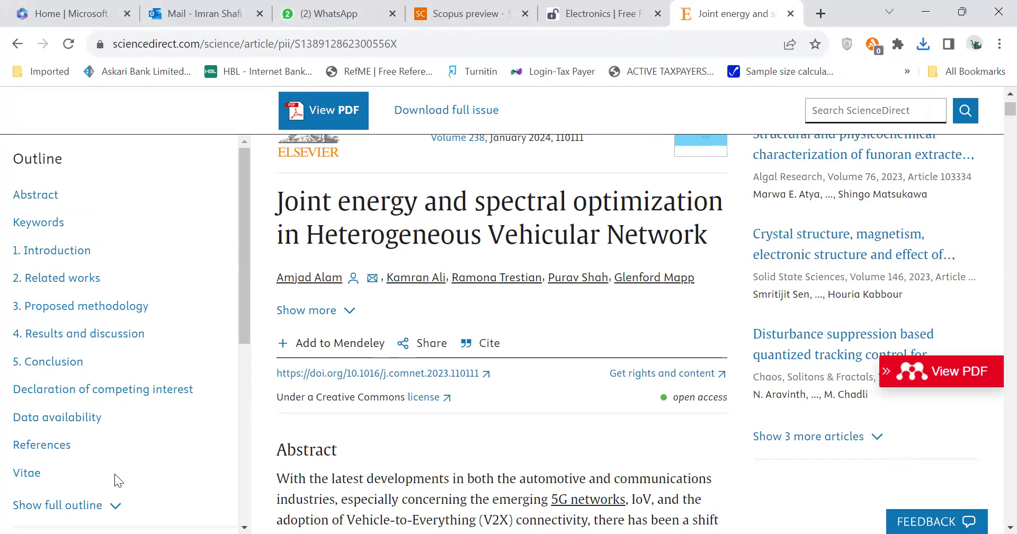
Step: Switch to Microsoft 365 home and open the Oct 28 "Reply to Reviewers comments_" document from the quick access files
{"action": "key", "text": "ctrl+2"}
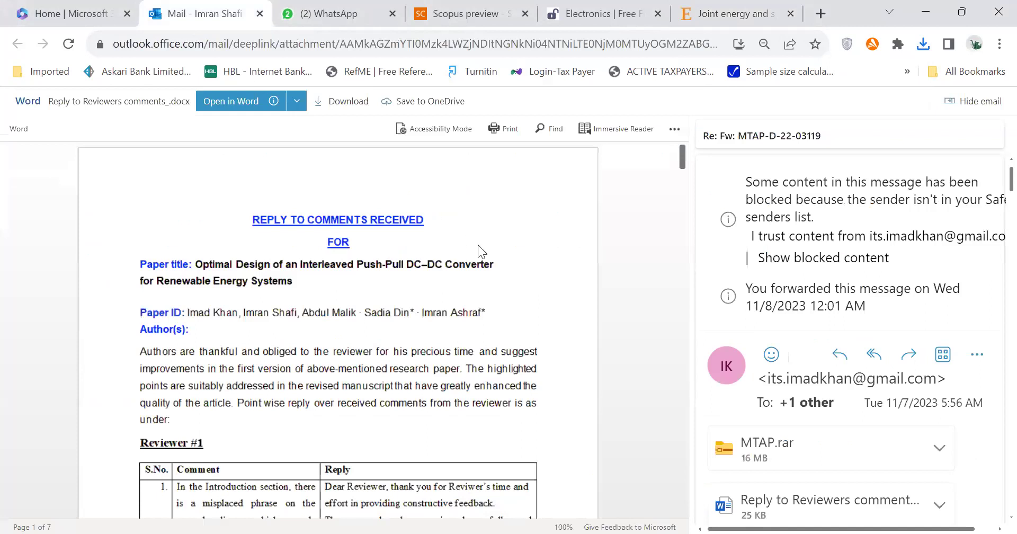
{"action": "left_click", "coordinate": [58, 15]}
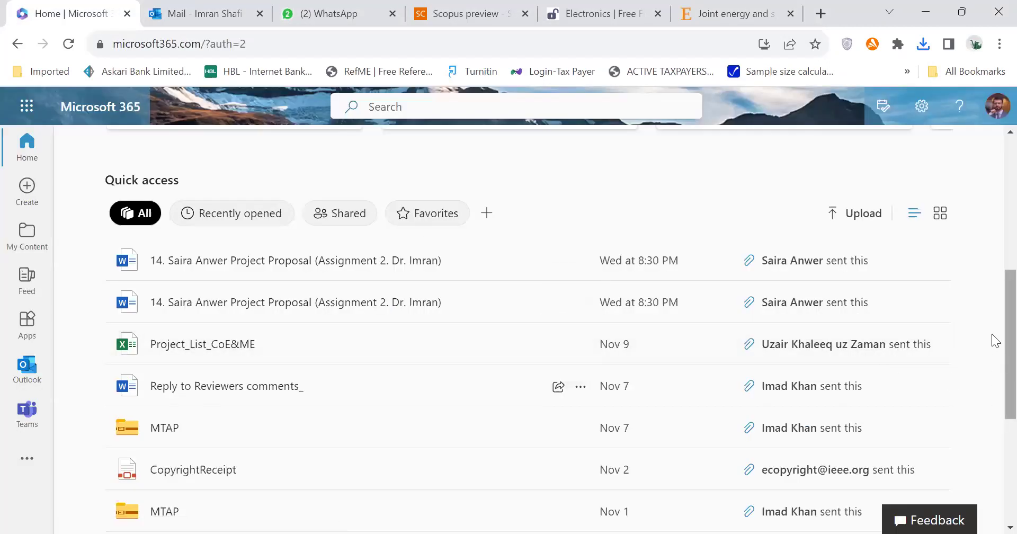
{"action": "scroll", "coordinate": [994, 385], "scroll_direction": "down", "scroll_amount": 5}
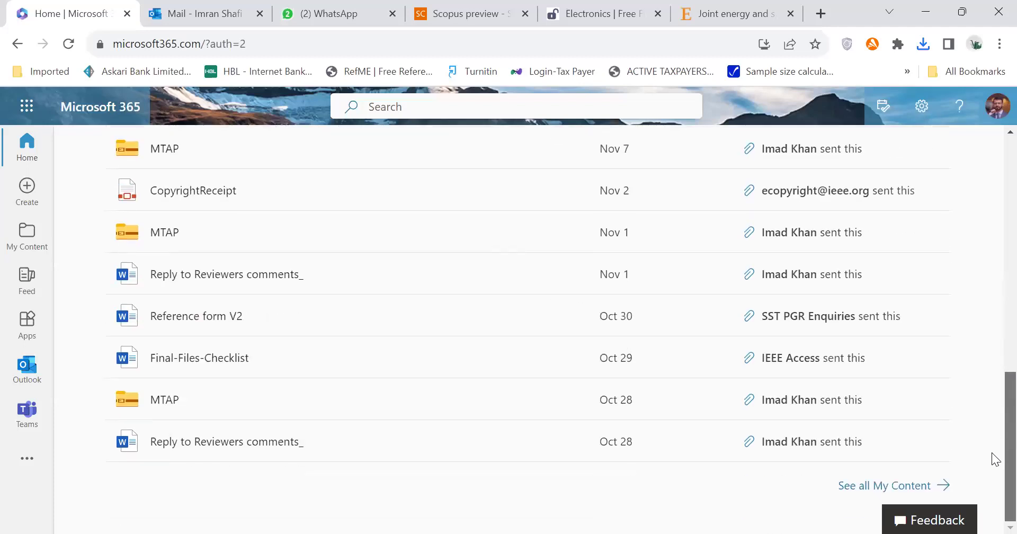
{"action": "left_click", "coordinate": [221, 442]}
Step: Read through the already open Reply to Reviewers comments_.docx to its last page with the email hidden, and close its tab
{"action": "left_click", "coordinate": [287, 24]}
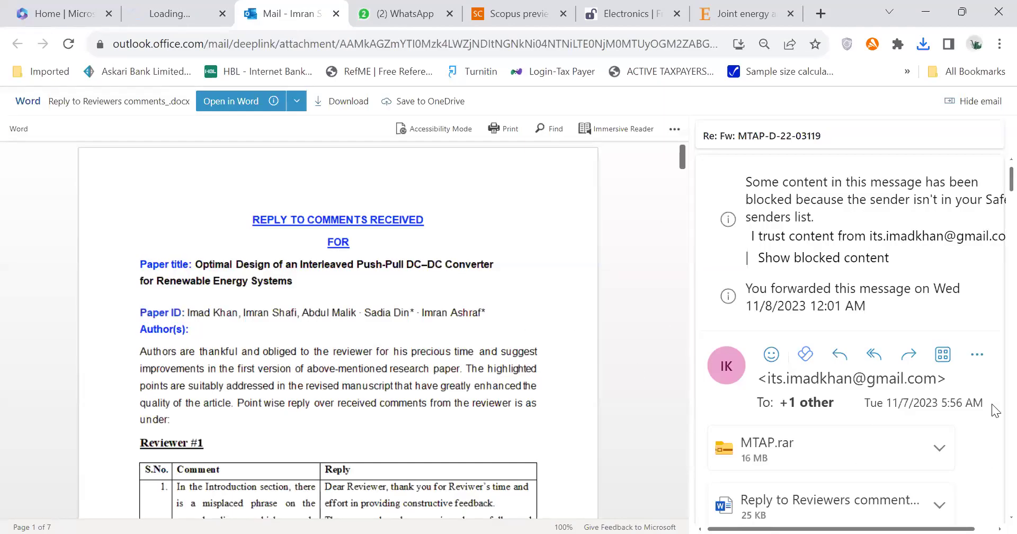
{"action": "scroll", "coordinate": [994, 411], "scroll_direction": "down", "scroll_amount": 5}
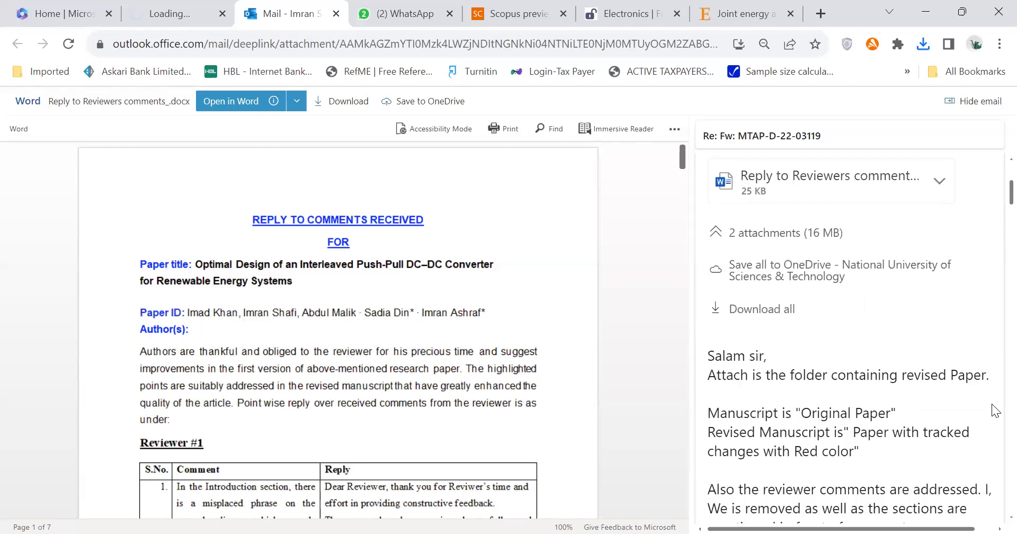
{"action": "left_click", "coordinate": [972, 104]}
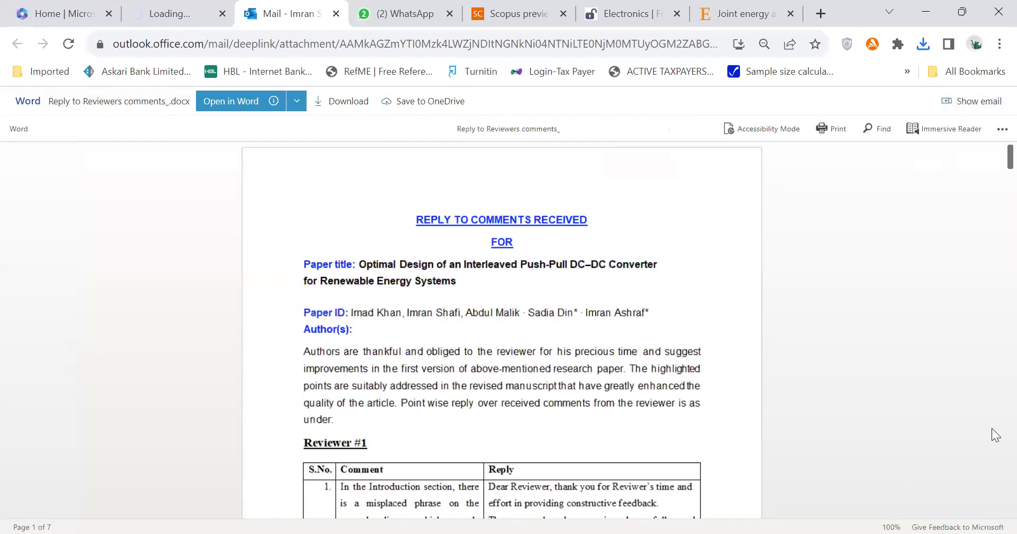
{"action": "scroll", "coordinate": [991, 428], "scroll_direction": "down", "scroll_amount": 5}
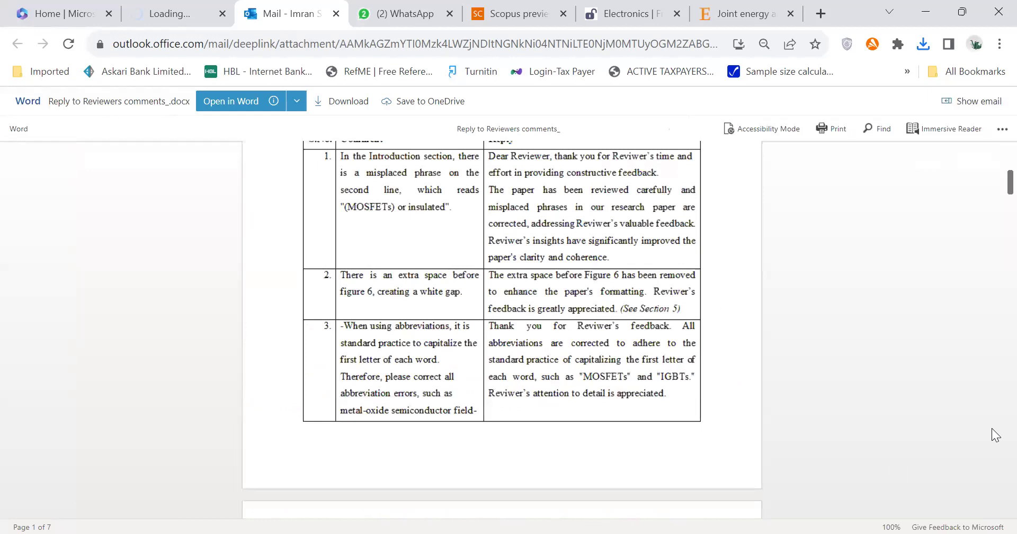
{"action": "scroll", "coordinate": [992, 428], "scroll_direction": "down", "scroll_amount": 10}
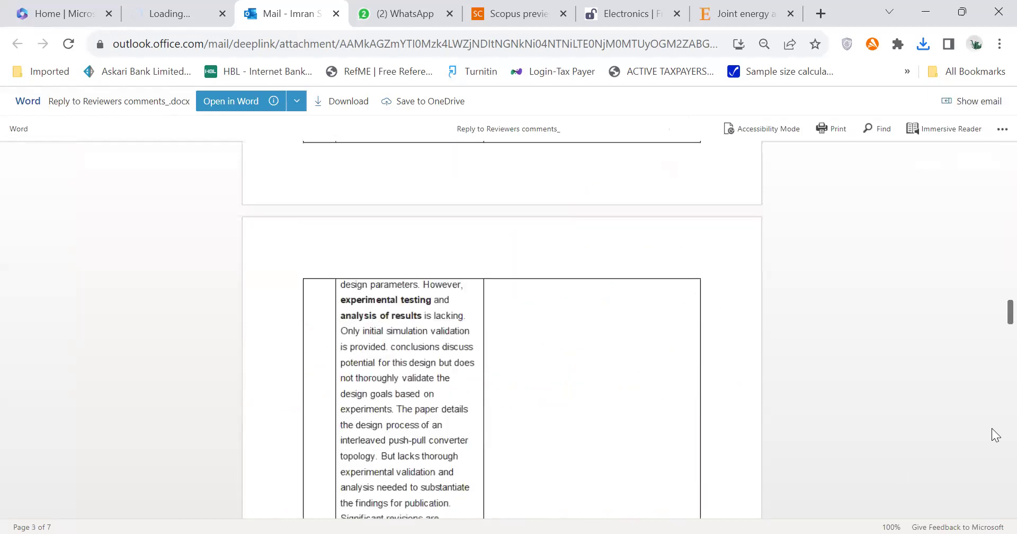
{"action": "scroll", "coordinate": [991, 428], "scroll_direction": "down", "scroll_amount": 15}
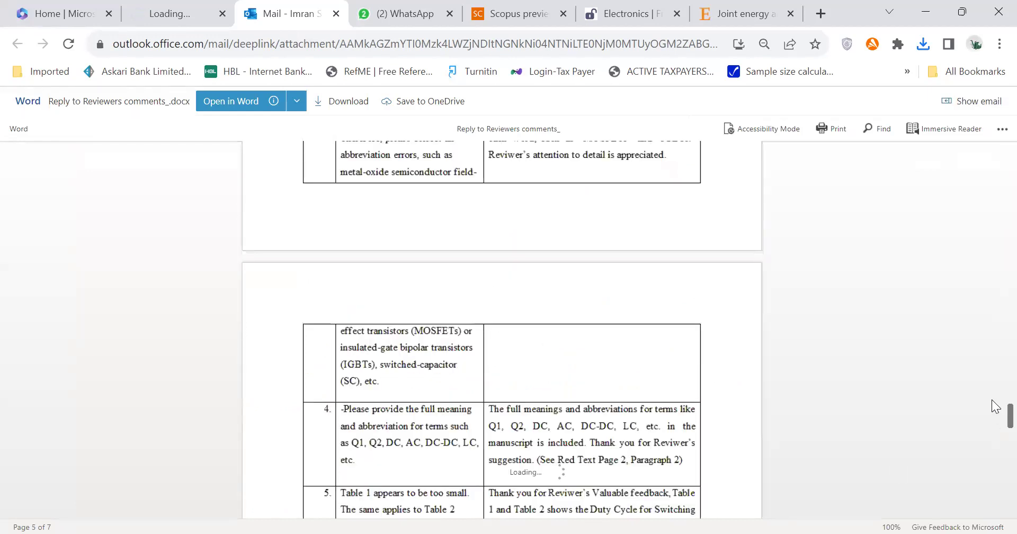
{"action": "scroll", "coordinate": [992, 497], "scroll_direction": "down", "scroll_amount": 15}
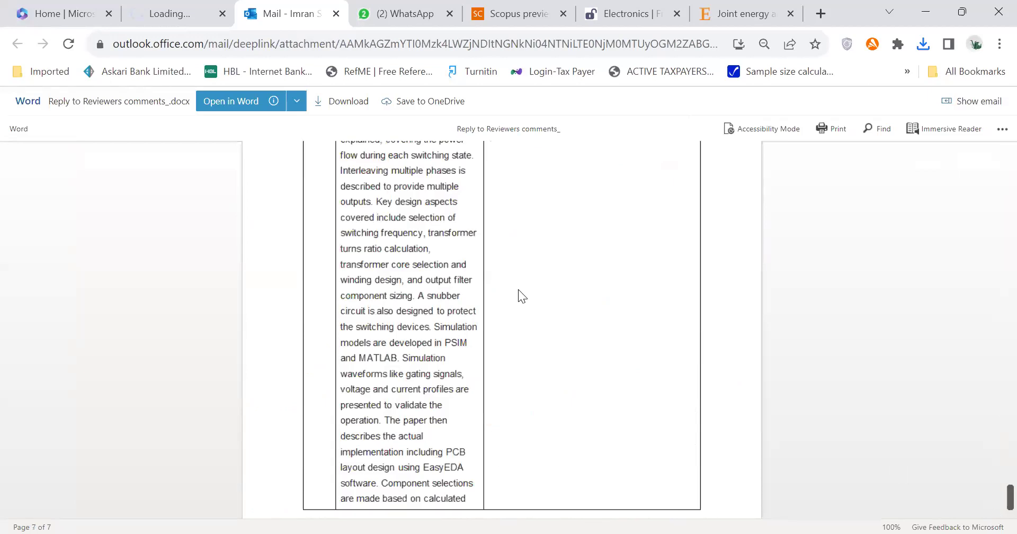
{"action": "left_click", "coordinate": [200, 102]}
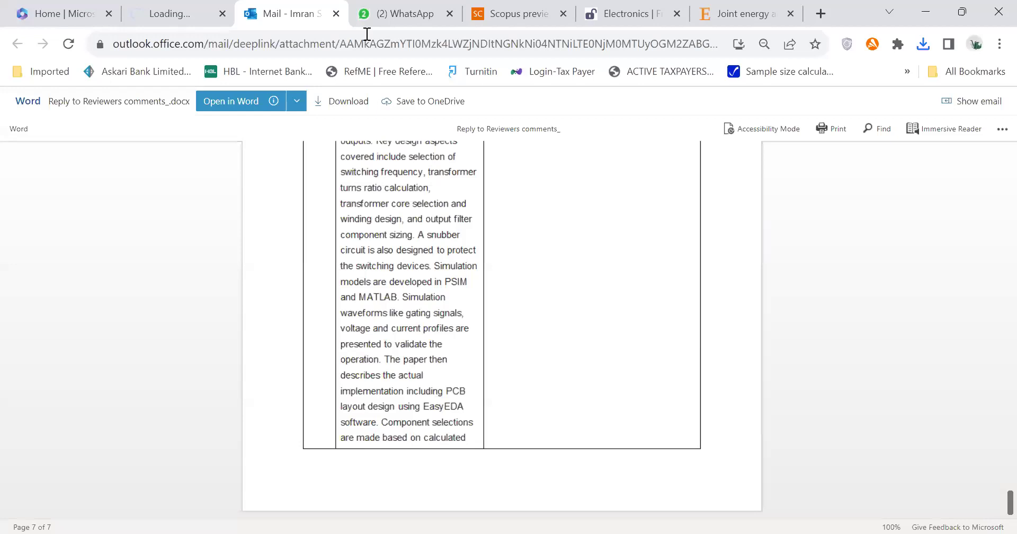
{"action": "key", "text": "ctrl+w"}
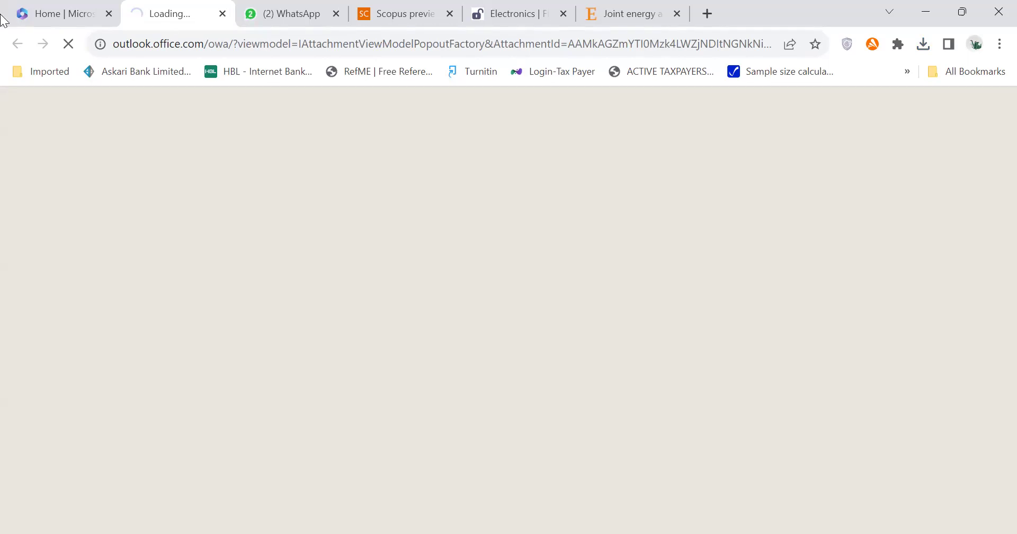
Step: Return to Microsoft 365 home and look through the recommended and quick access files
{"action": "left_click", "coordinate": [27, 5]}
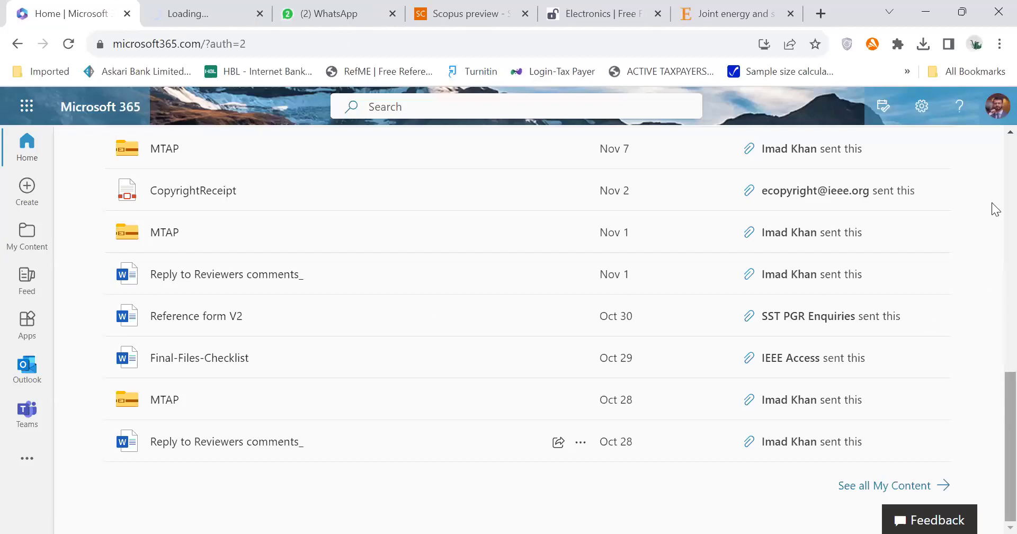
{"action": "scroll", "coordinate": [993, 183], "scroll_direction": "up", "scroll_amount": 10}
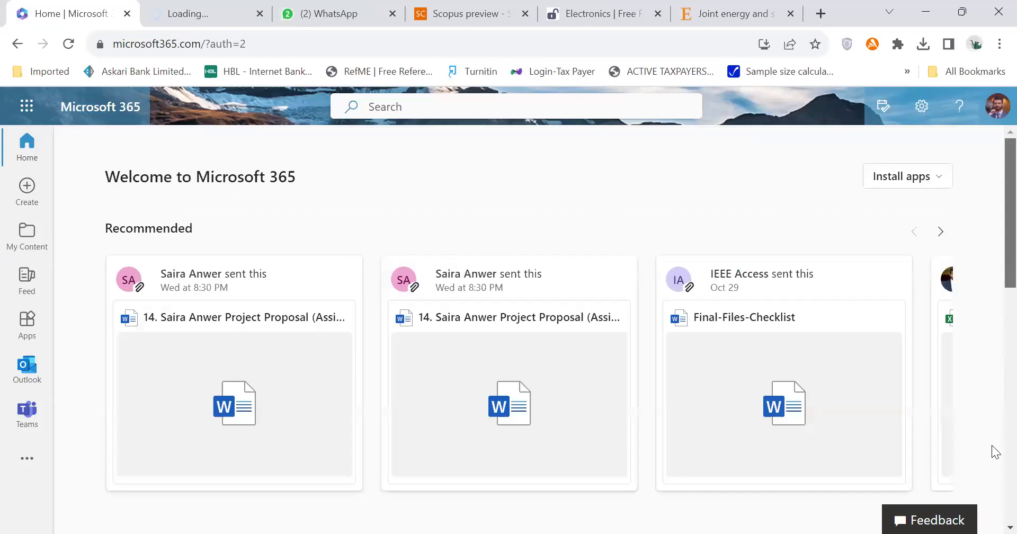
{"action": "scroll", "coordinate": [994, 190], "scroll_direction": "down", "scroll_amount": 1}
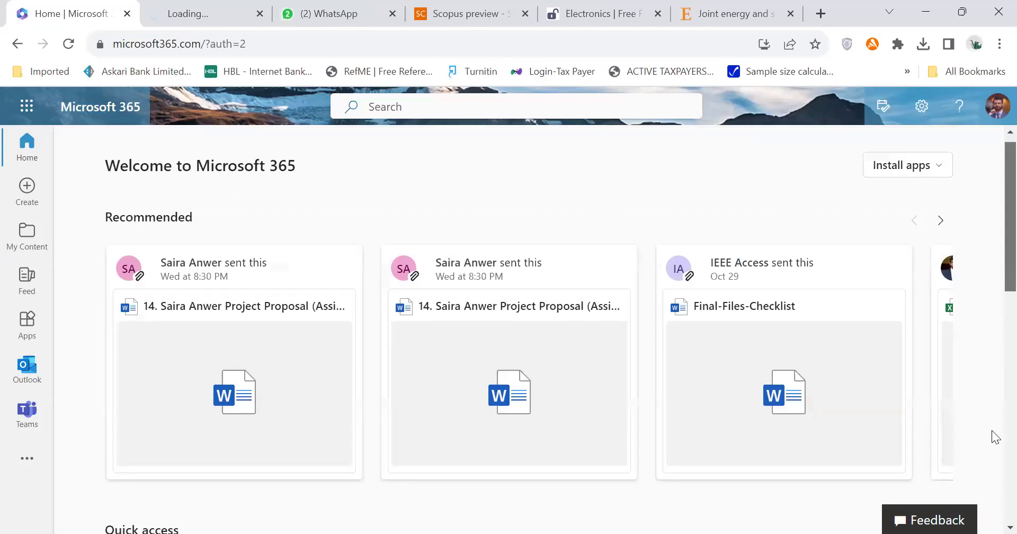
{"action": "scroll", "coordinate": [995, 453], "scroll_direction": "down", "scroll_amount": 10}
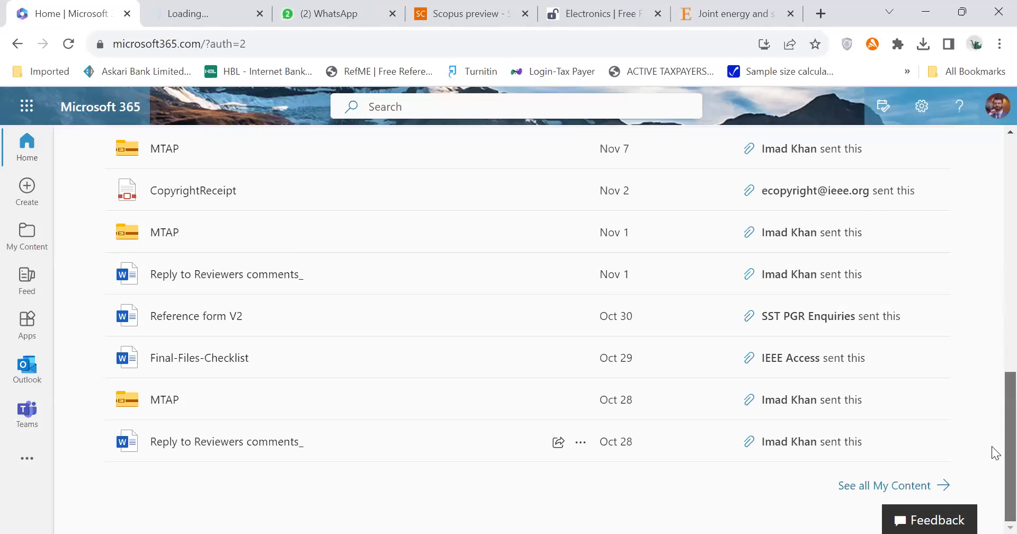